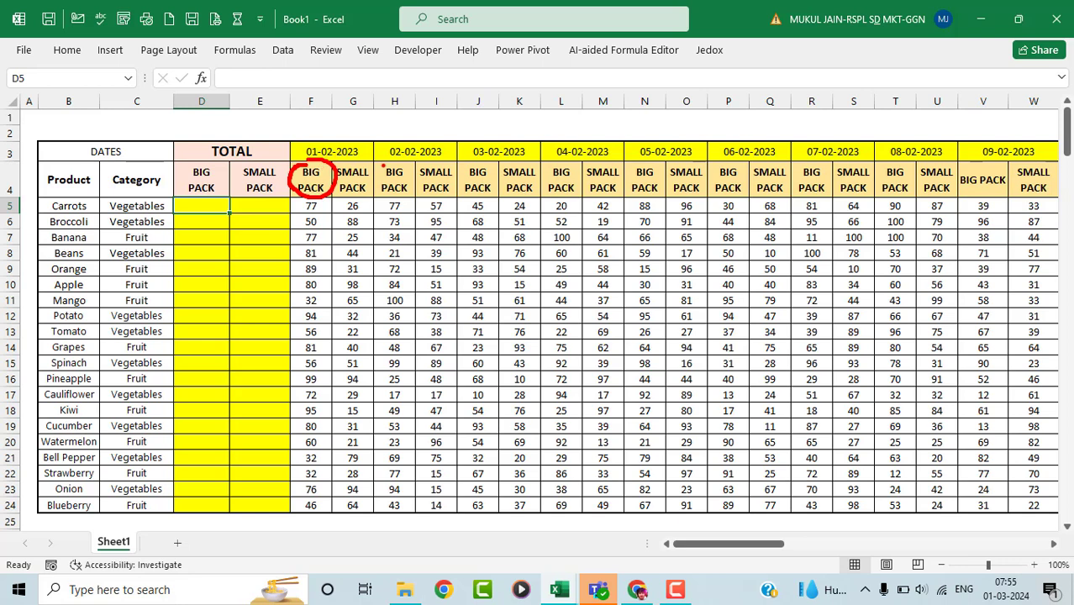
pyautogui.moveTo(382, 167)
pyautogui.mouseDown()
pyautogui.moveTo(369, 190)
pyautogui.moveTo(412, 199)
pyautogui.moveTo(389, 162)
pyautogui.mouseUp()
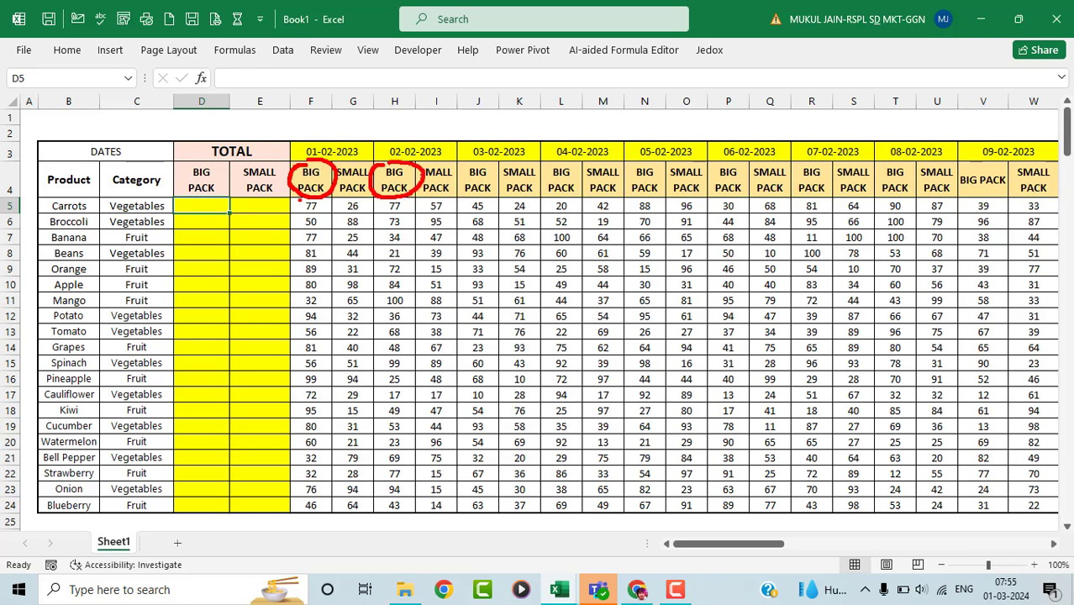
pyautogui.moveTo(196, 208); pyautogui.dragTo(204, 205)
pyautogui.moveTo(463, 197)
pyautogui.mouseDown()
pyautogui.moveTo(454, 185)
pyautogui.moveTo(491, 165)
pyautogui.moveTo(463, 194)
pyautogui.mouseUp()
pyautogui.press('Escape')
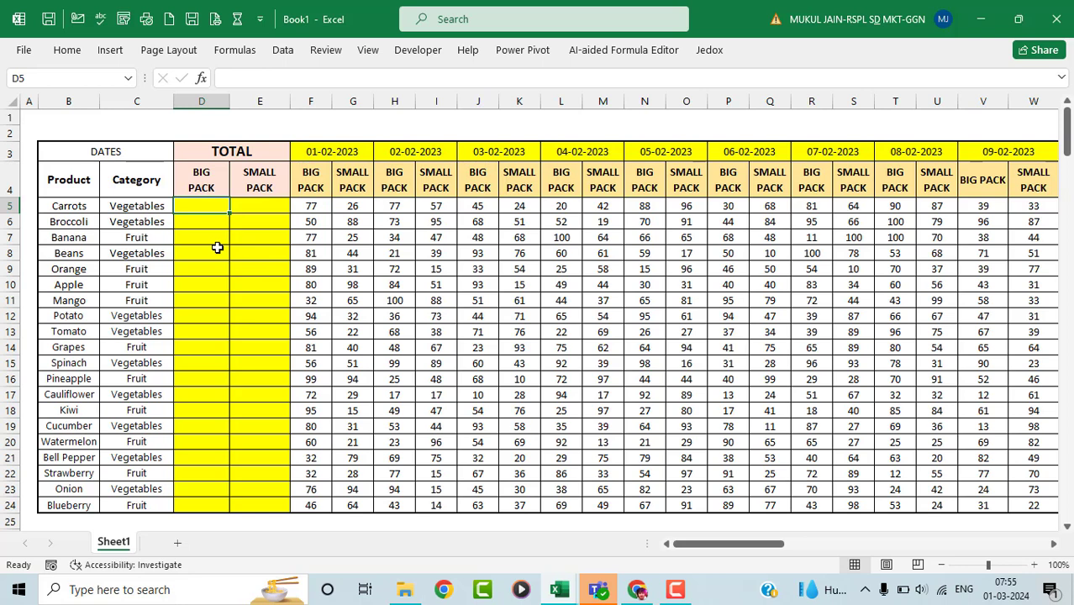
pyautogui.write('=')
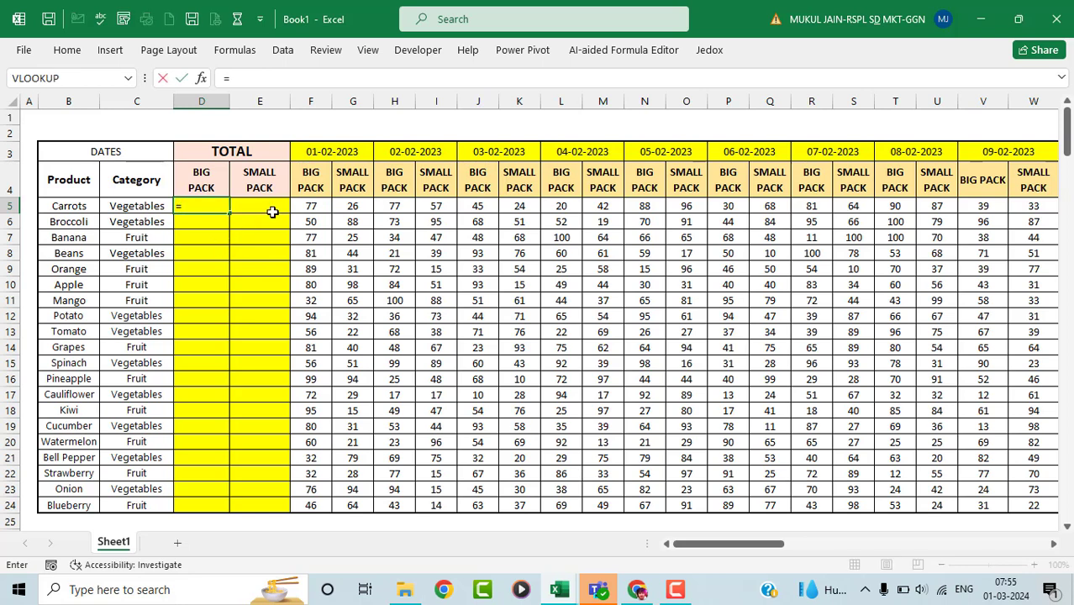
pyautogui.click(308, 207)
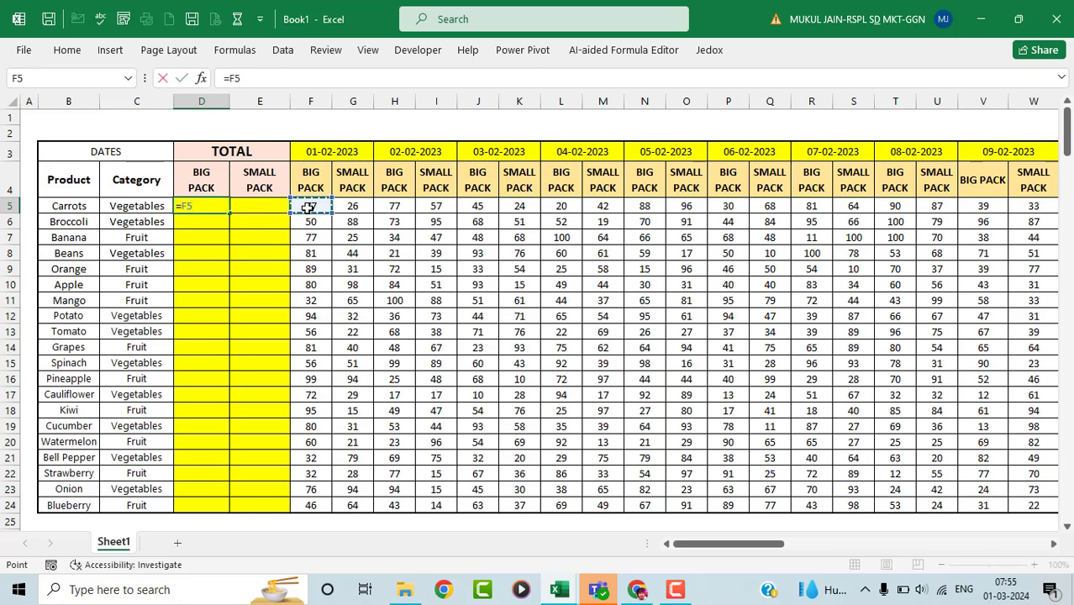
pyautogui.write('+')
pyautogui.click(392, 208)
pyautogui.write('+')
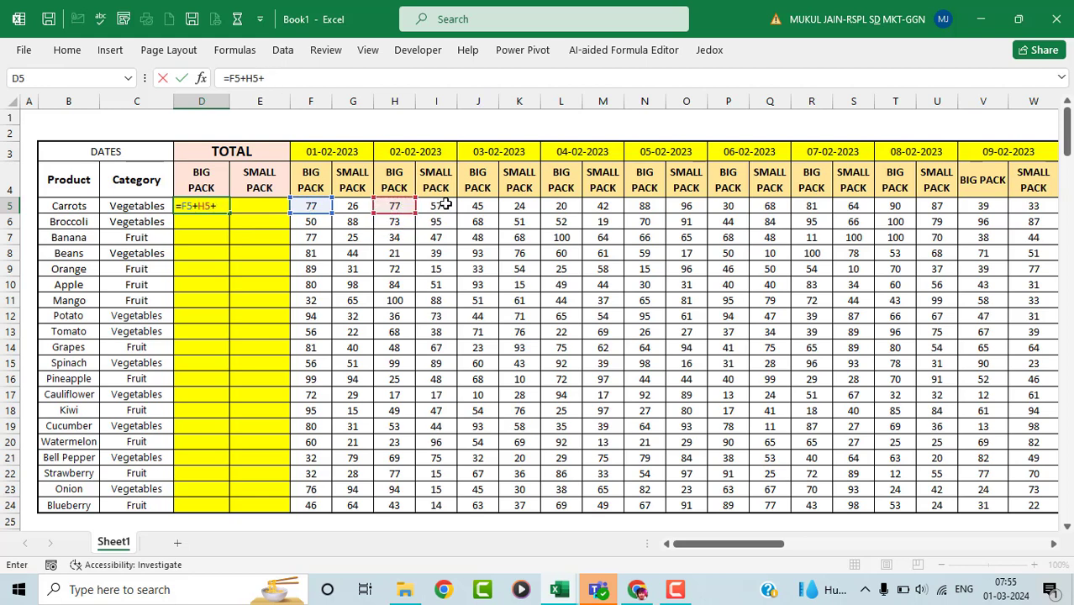
pyautogui.click(477, 207)
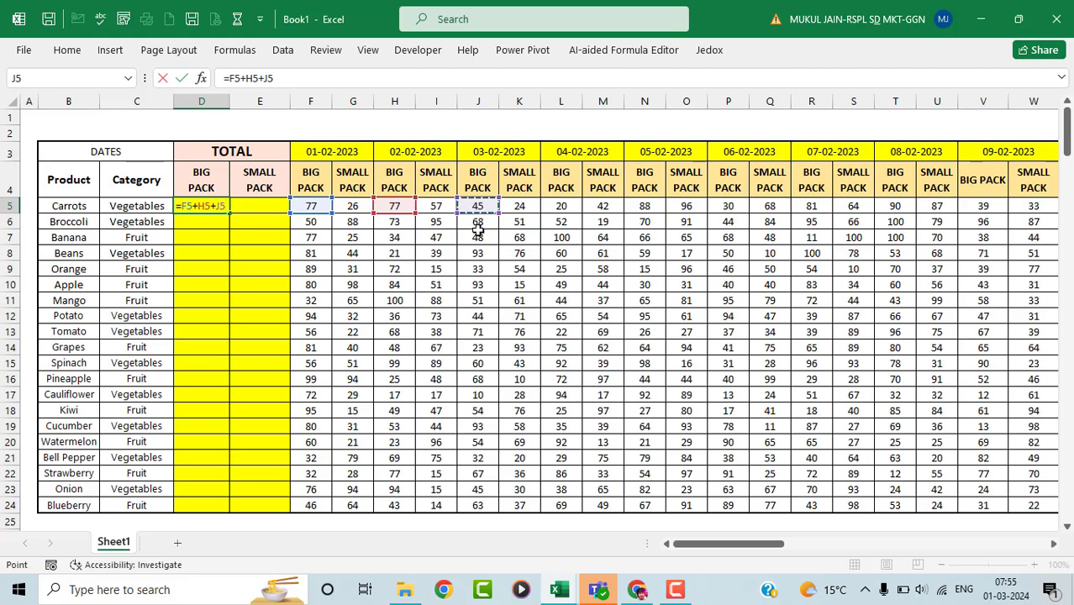
pyautogui.write('+')
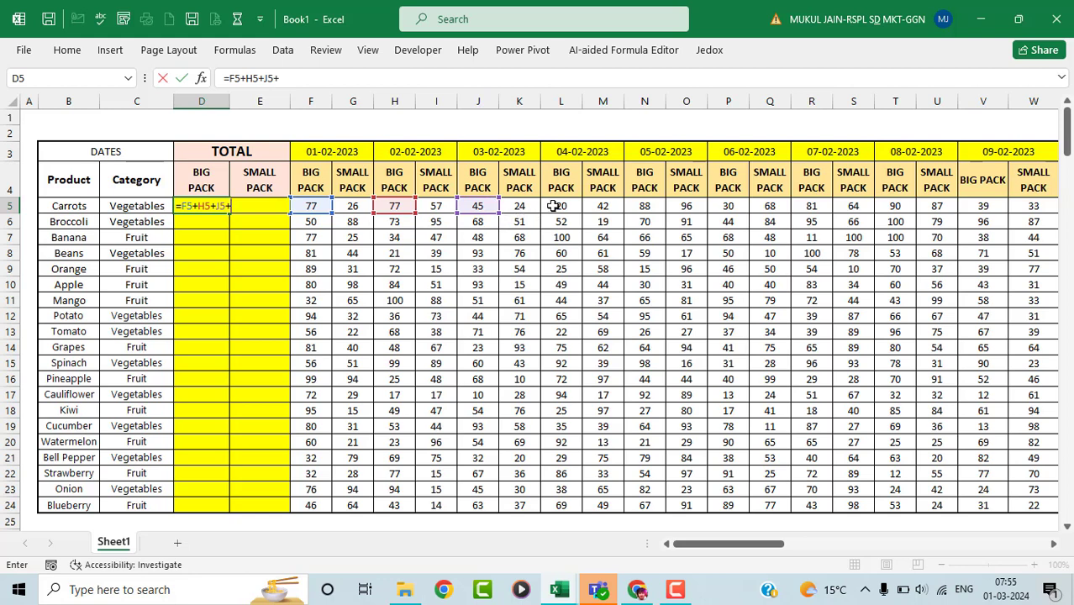
pyautogui.click(553, 206)
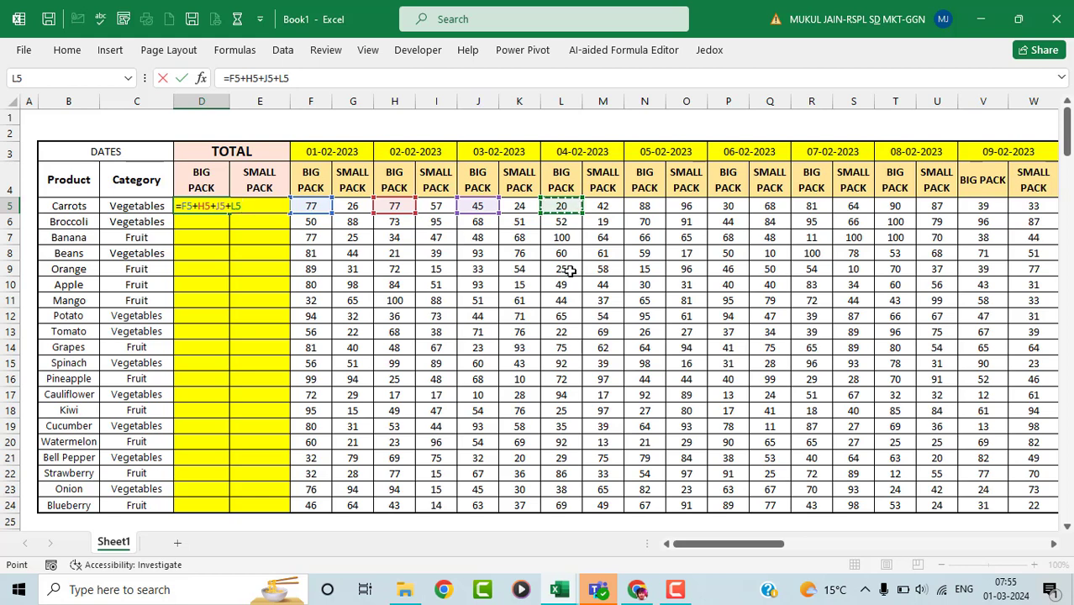
pyautogui.press('Escape')
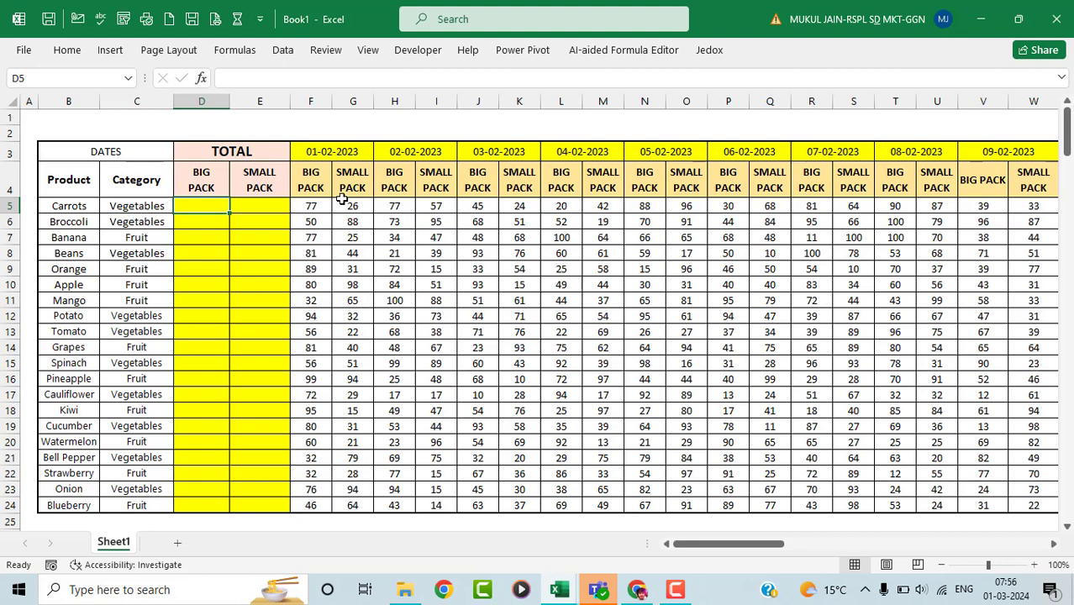
# Name the pack header range in row 4, from F4 through the last date's column BO, as SKUS
pyautogui.click(312, 181)
pyautogui.hotkey('ctrl', 'shift', 'Right')
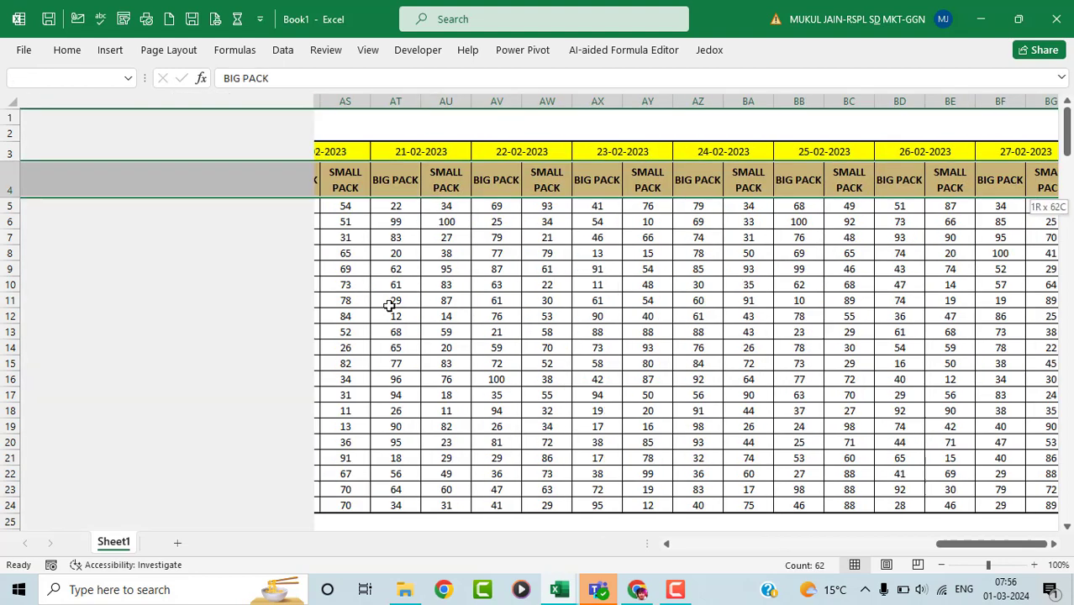
pyautogui.hotkey('ctrl', 'BackSpace')
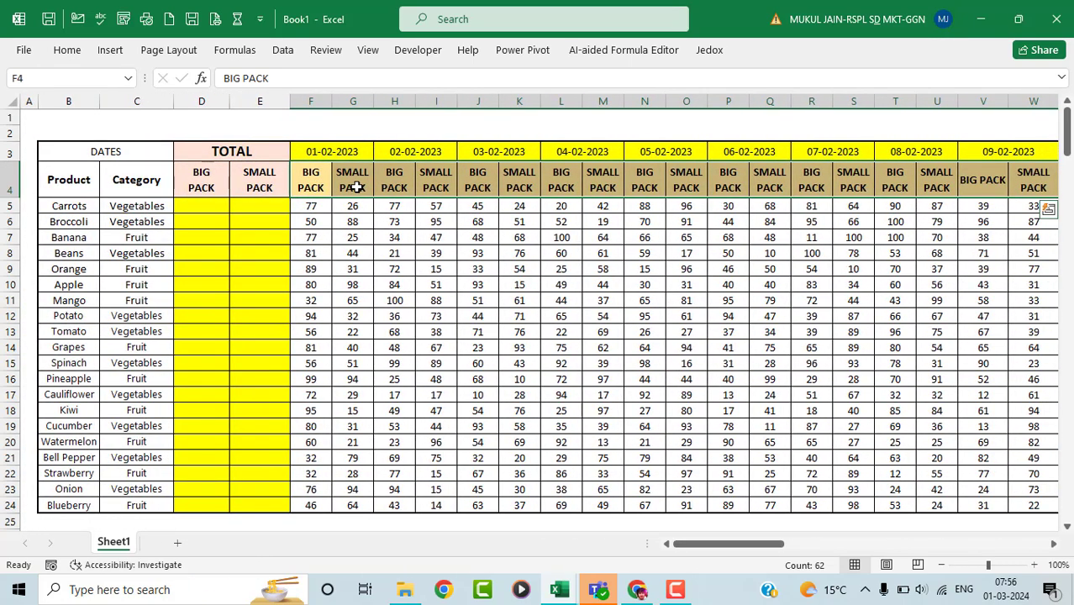
pyautogui.click(34, 78)
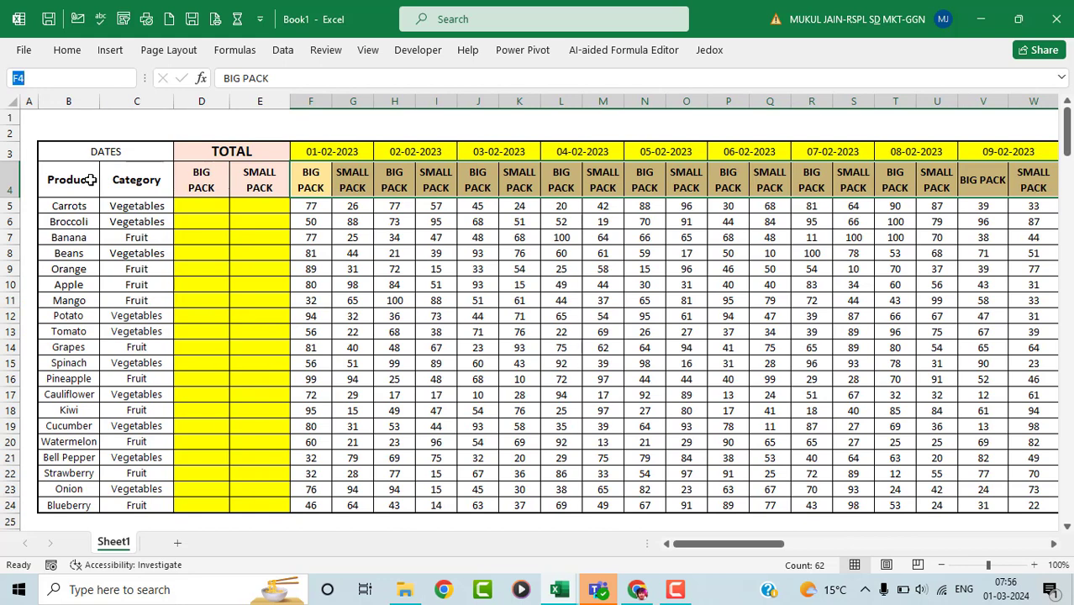
pyautogui.press('BackSpace')
pyautogui.write('SKUS')
pyautogui.press('Return')
# Begin a SUMIF formula in D5 with SKUS as the range and D$4 as the criteria
pyautogui.click(205, 202)
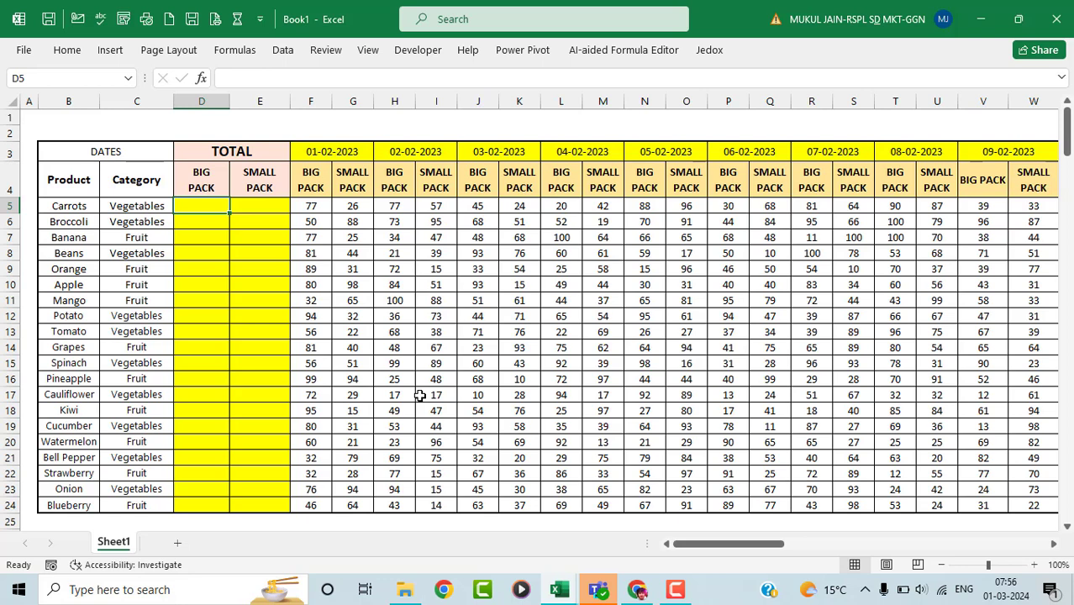
pyautogui.write('=SU')
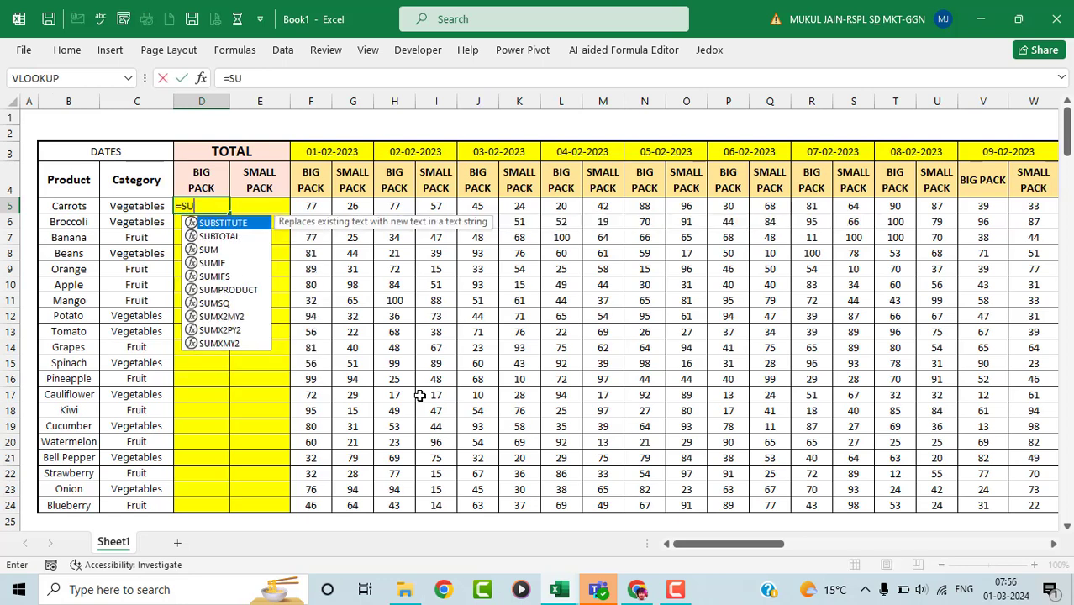
pyautogui.write('MIF(')
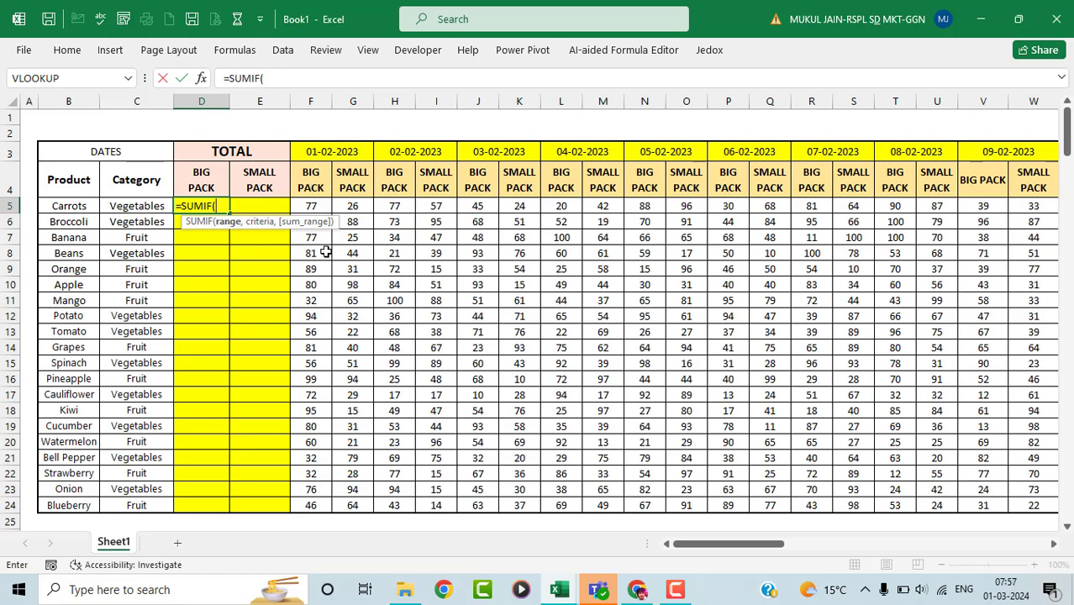
pyautogui.write('SKUS')
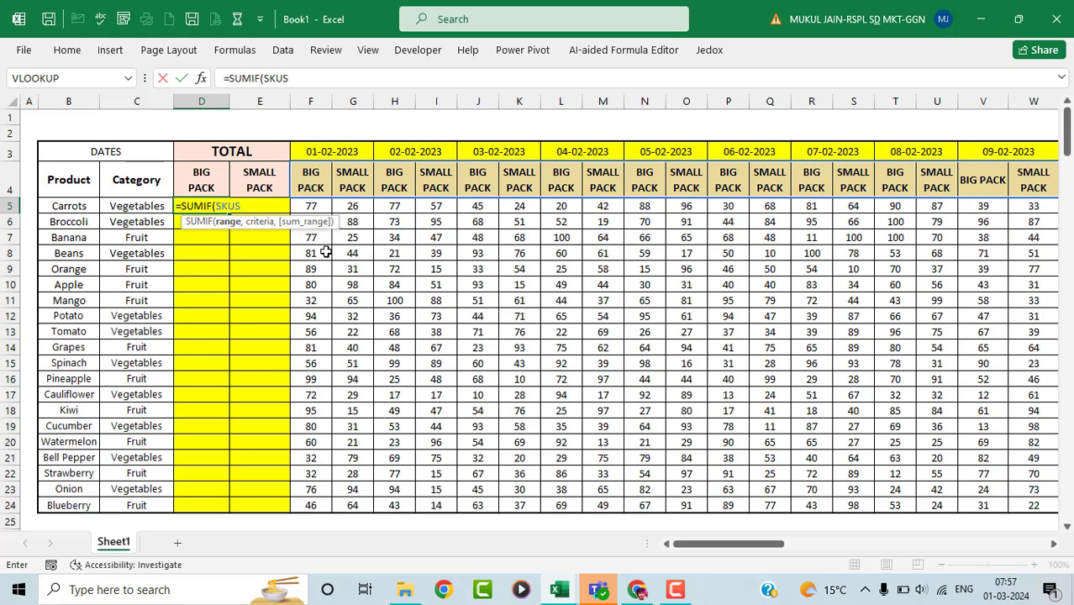
pyautogui.write(',')
pyautogui.click(202, 183)
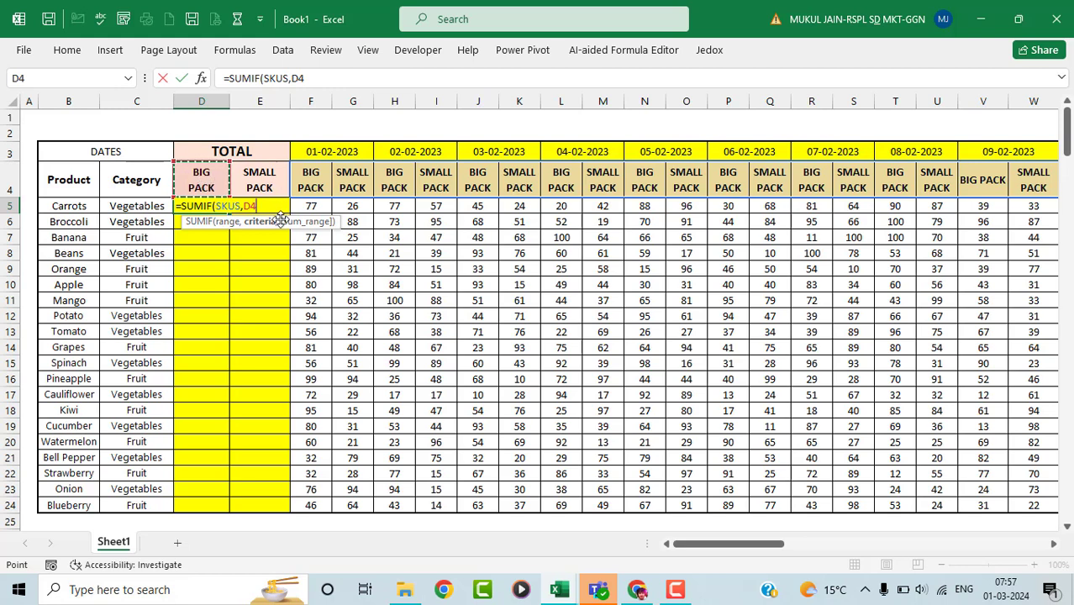
pyautogui.click(253, 206)
pyautogui.write('$4')
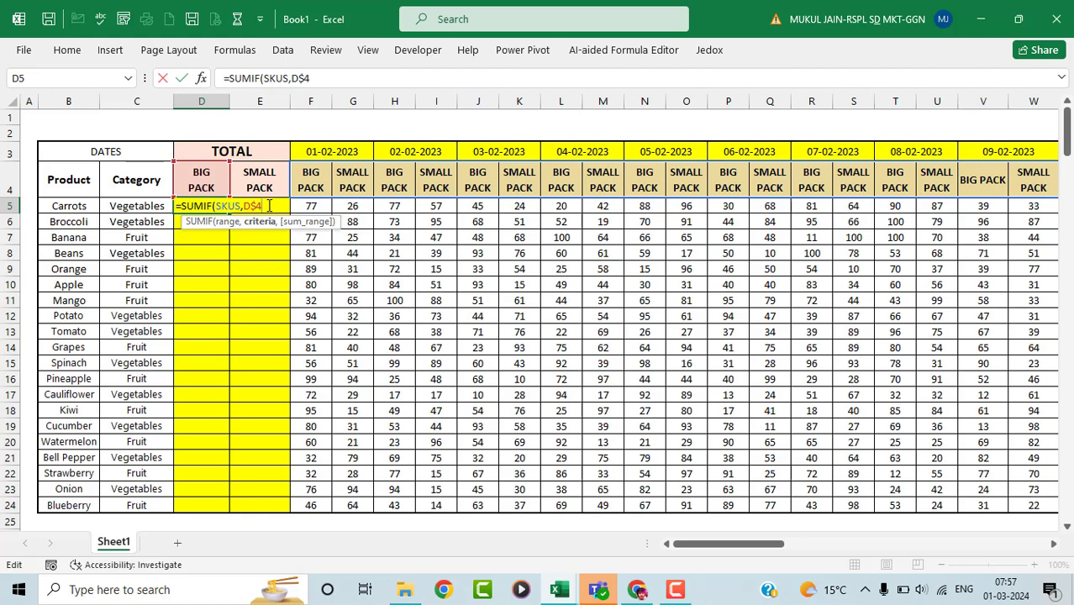
pyautogui.write(',')
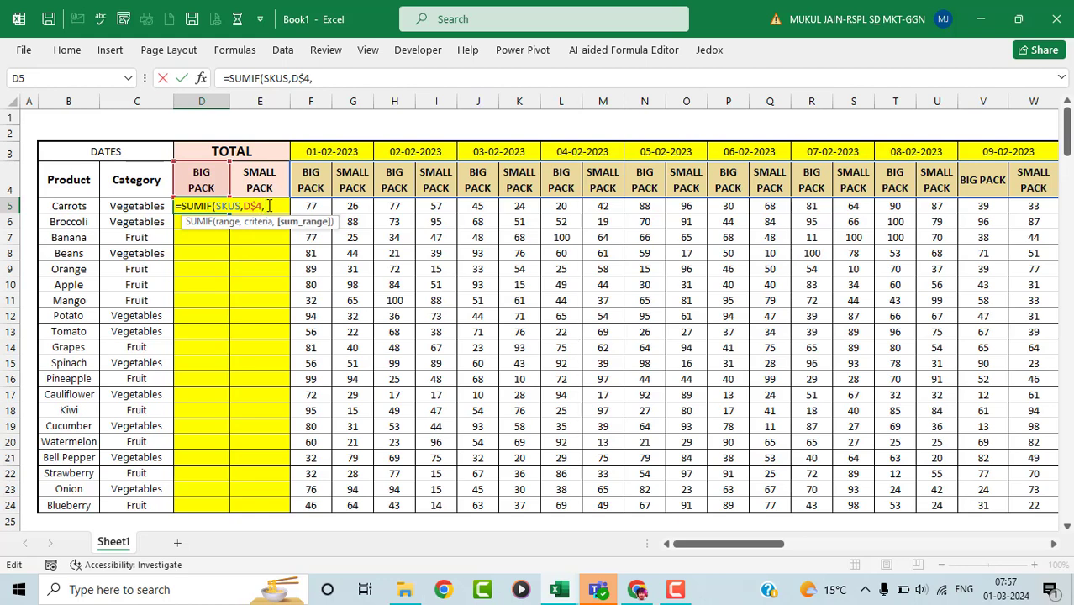
# Complete the D5 SUMIF formula with F5:BO5 as the sum range
pyautogui.click(309, 206)
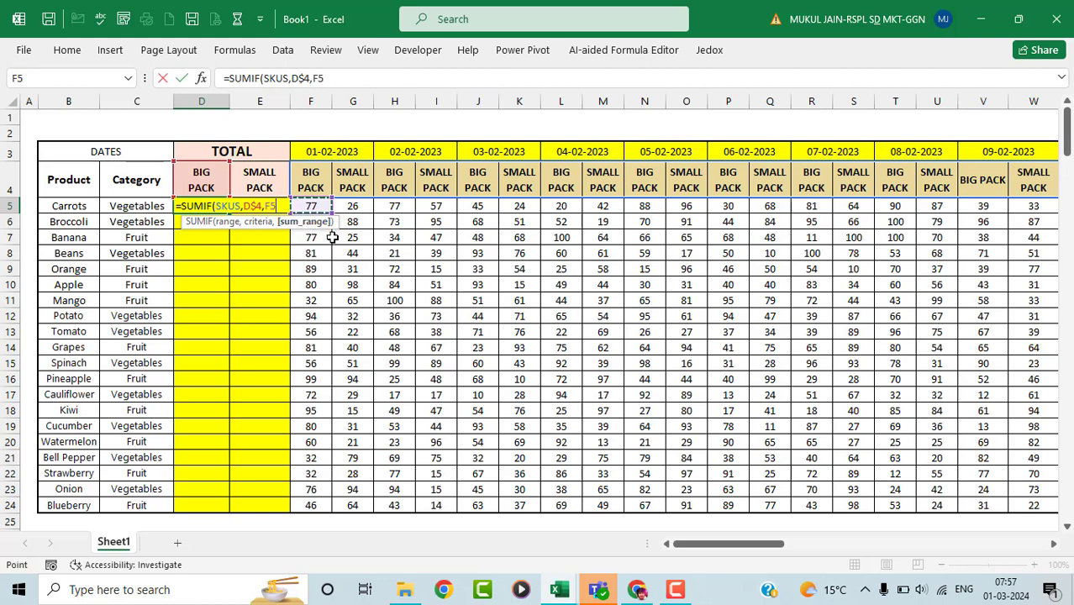
pyautogui.hotkey('ctrl', 'shift', 'Right')
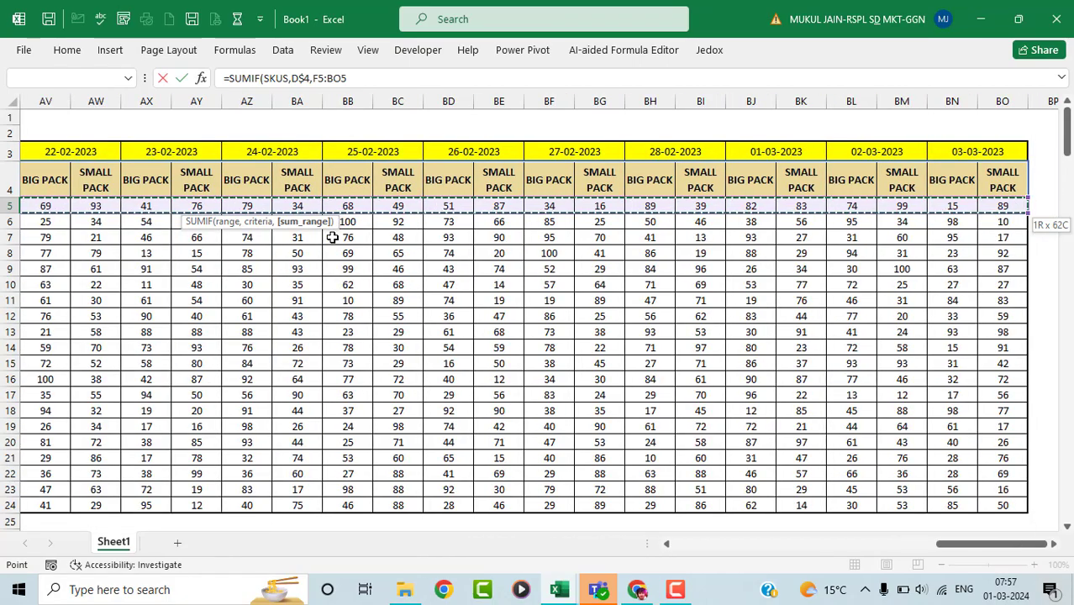
pyautogui.hscroll(-15, 257, 254)
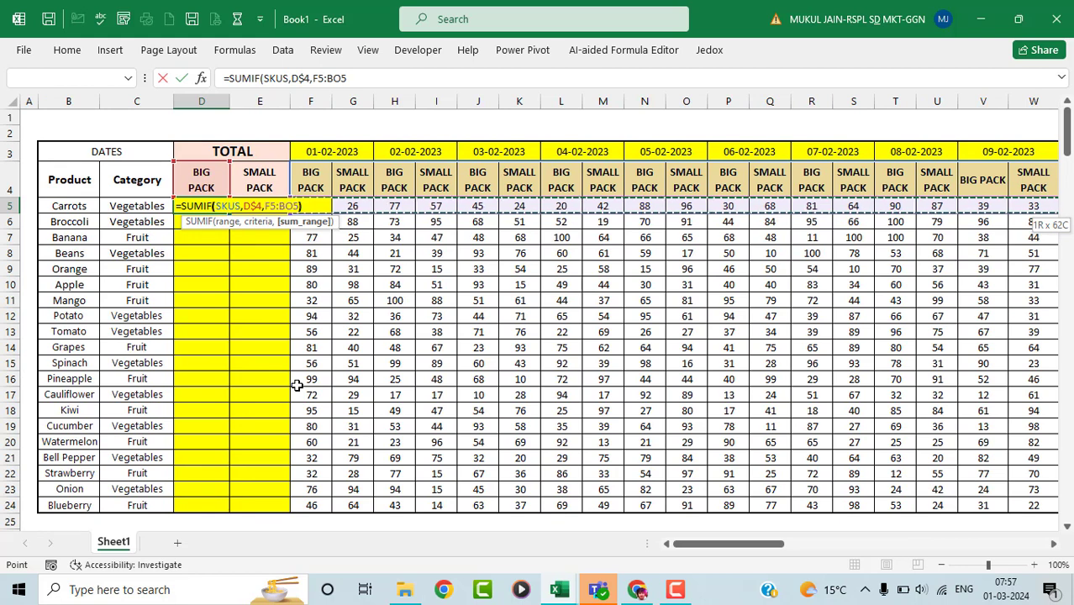
pyautogui.write(')')
pyautogui.press('Return')
pyautogui.press('Up')
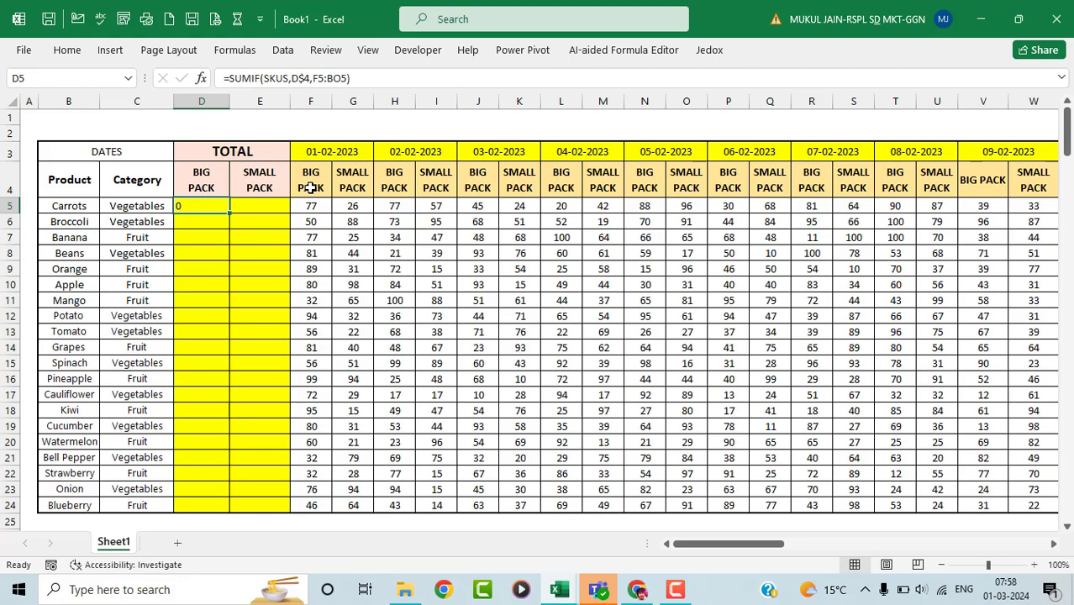
# Remove the line break in the D4 header under TOTAL so it reads BIG PACK on one line
pyautogui.doubleClick(200, 189)
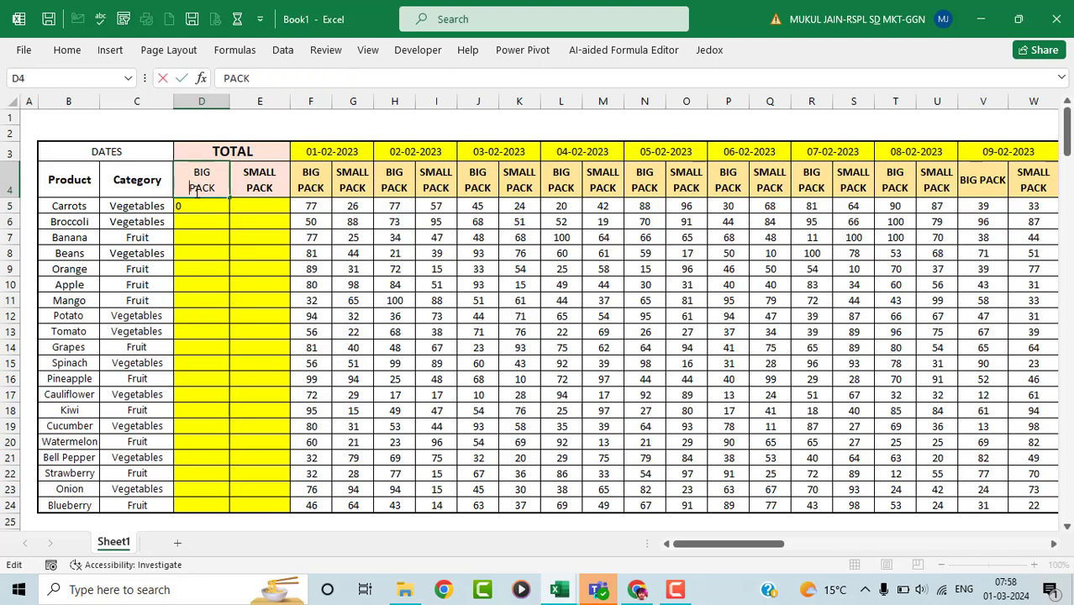
pyautogui.press('BackSpace')
pyautogui.press('Return')
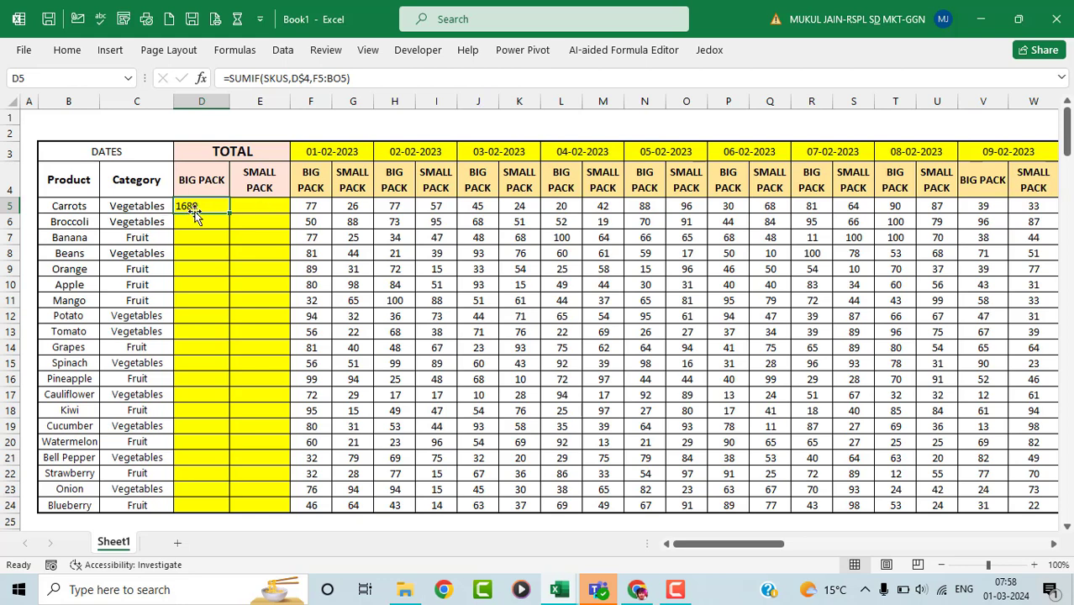
# Fill the D5 formula across to E5 and down to row 24, and centre the totals horizontally and vertically
pyautogui.moveTo(231, 216); pyautogui.dragTo(280, 215)
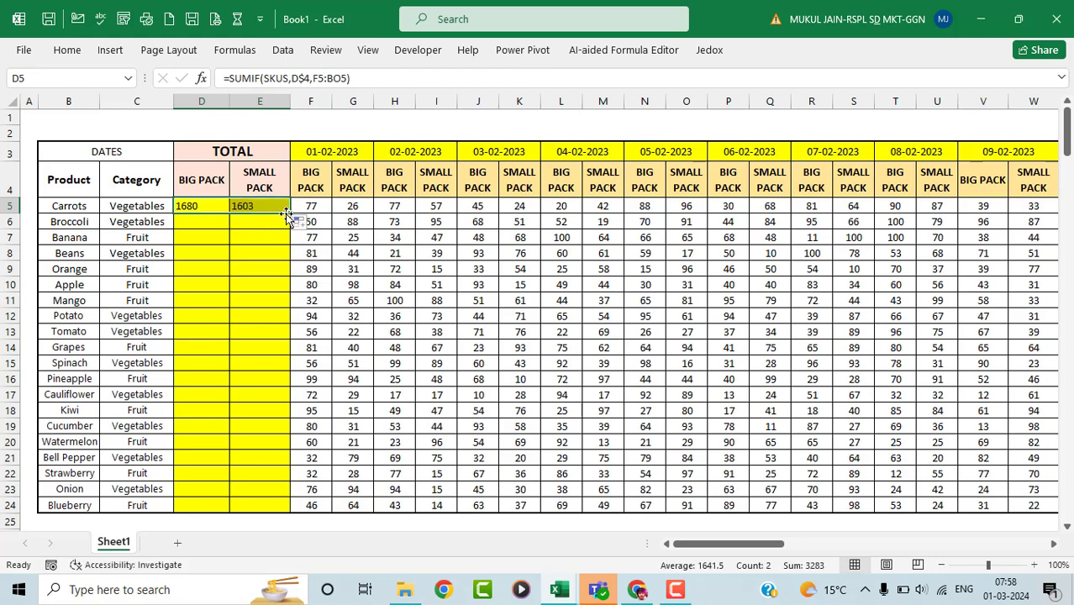
pyautogui.moveTo(285, 214); pyautogui.dragTo(268, 516)
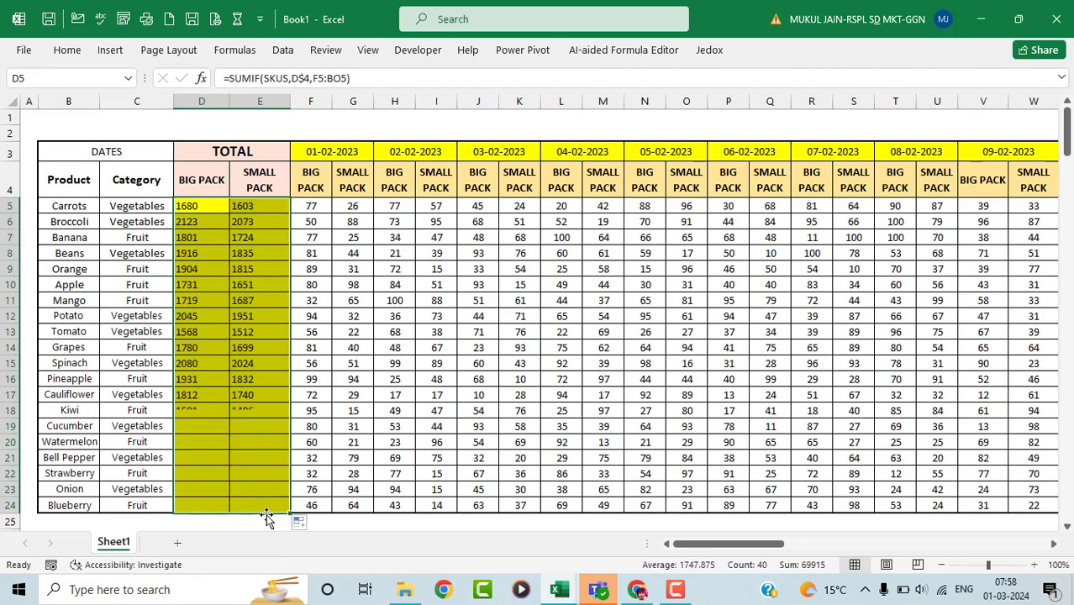
pyautogui.click(71, 51)
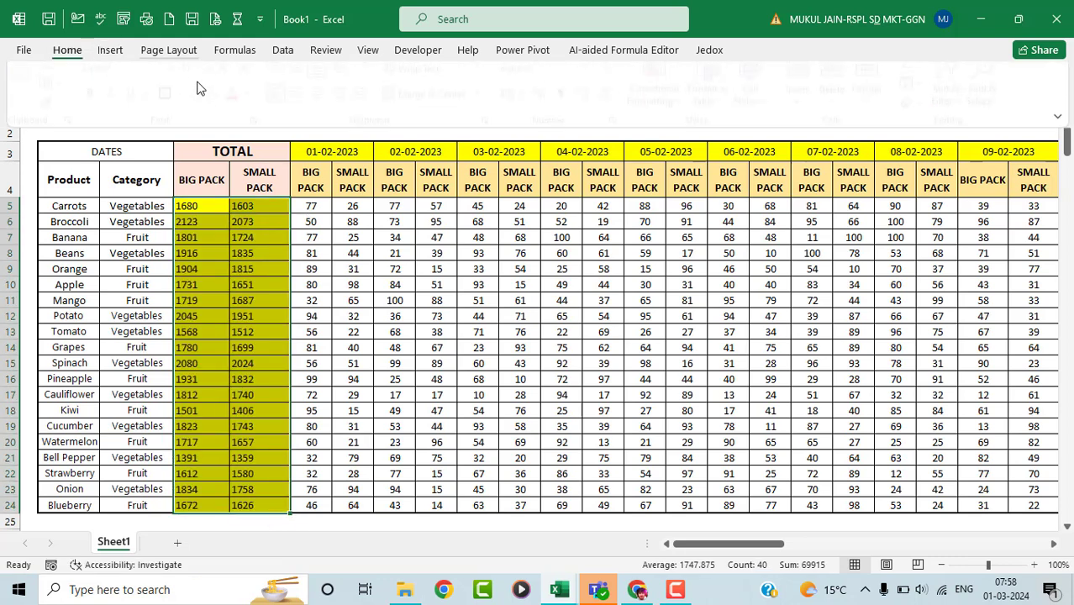
pyautogui.click(306, 105)
pyautogui.click(308, 85)
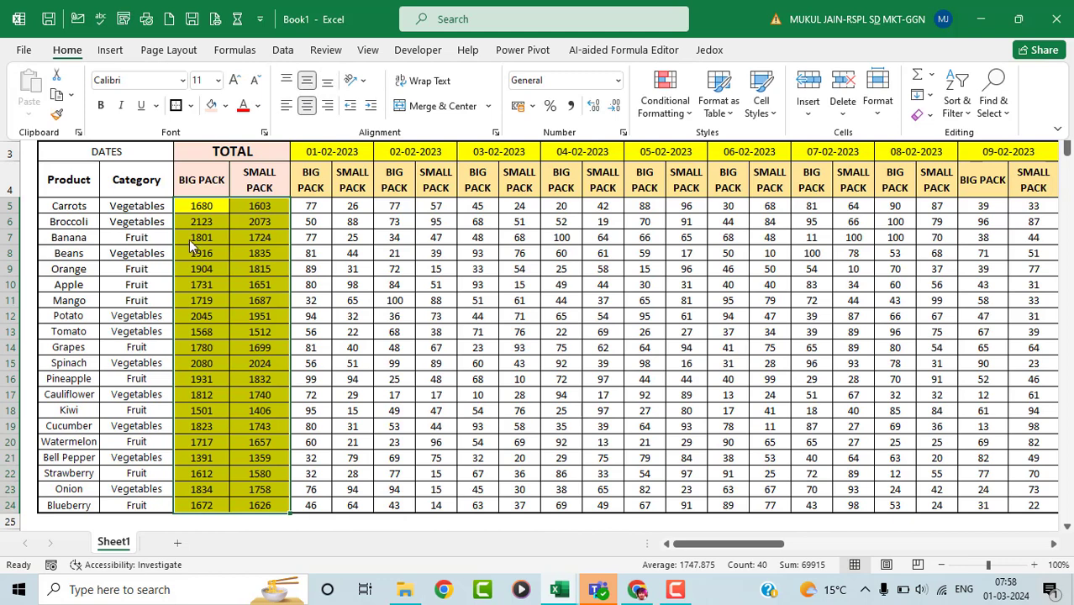
pyautogui.click(192, 244)
pyautogui.click(213, 208)
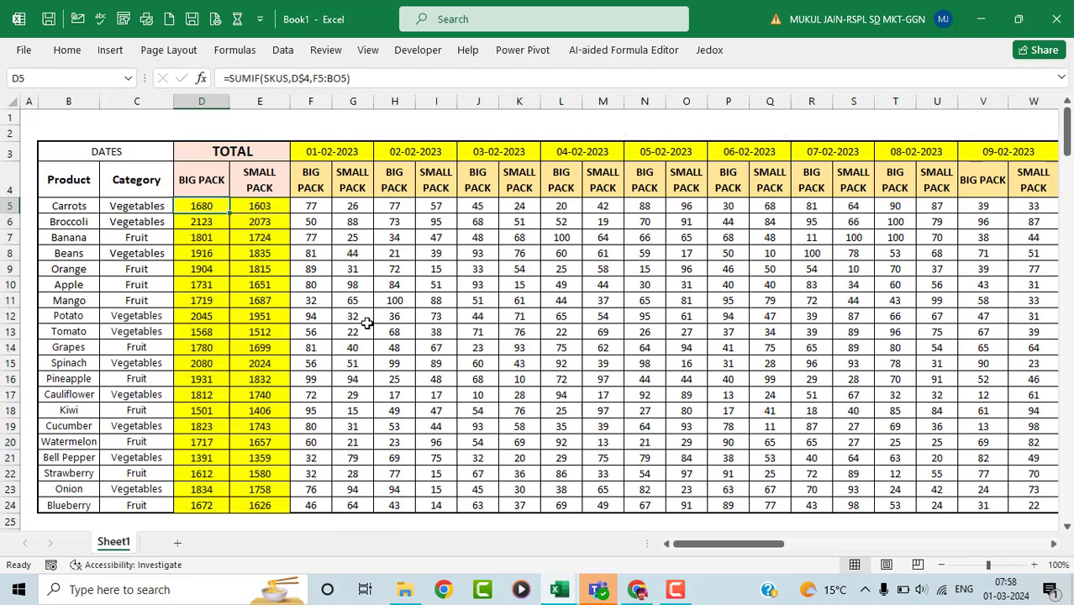